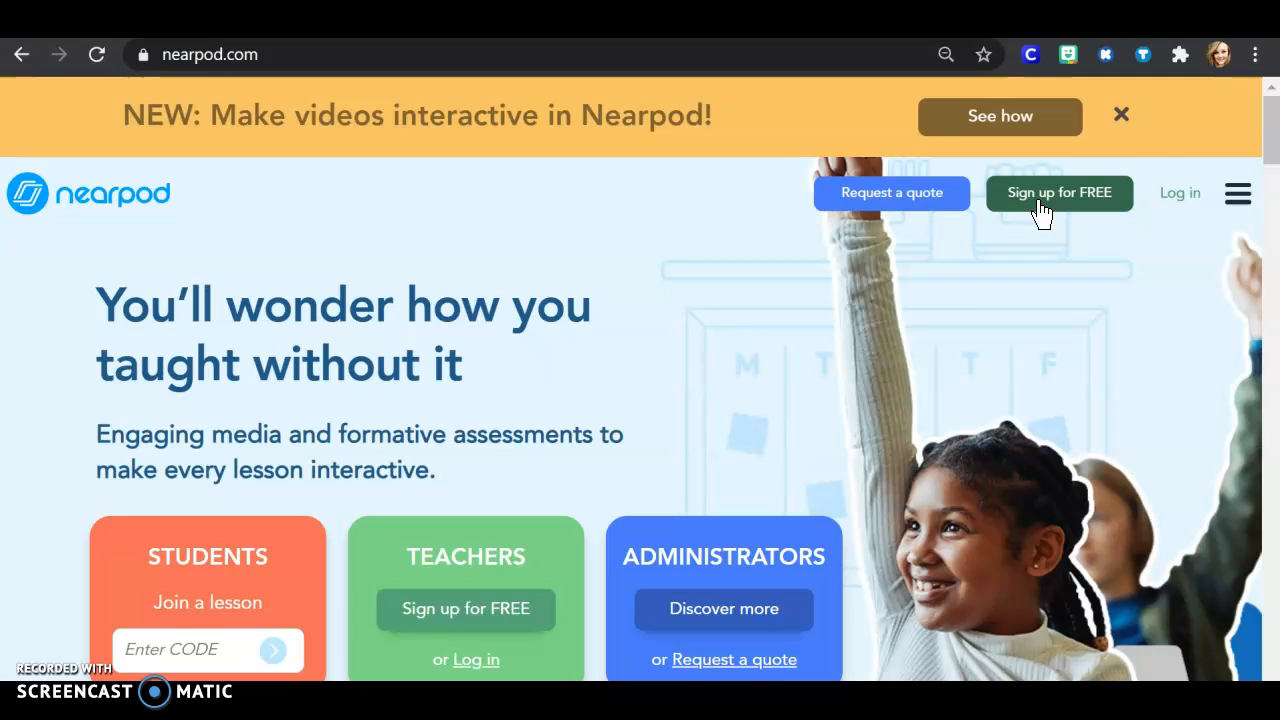
Step: Log in to the teacher account with Office 365 and create a new lesson in Nearpod from My Library
click(1180, 205)
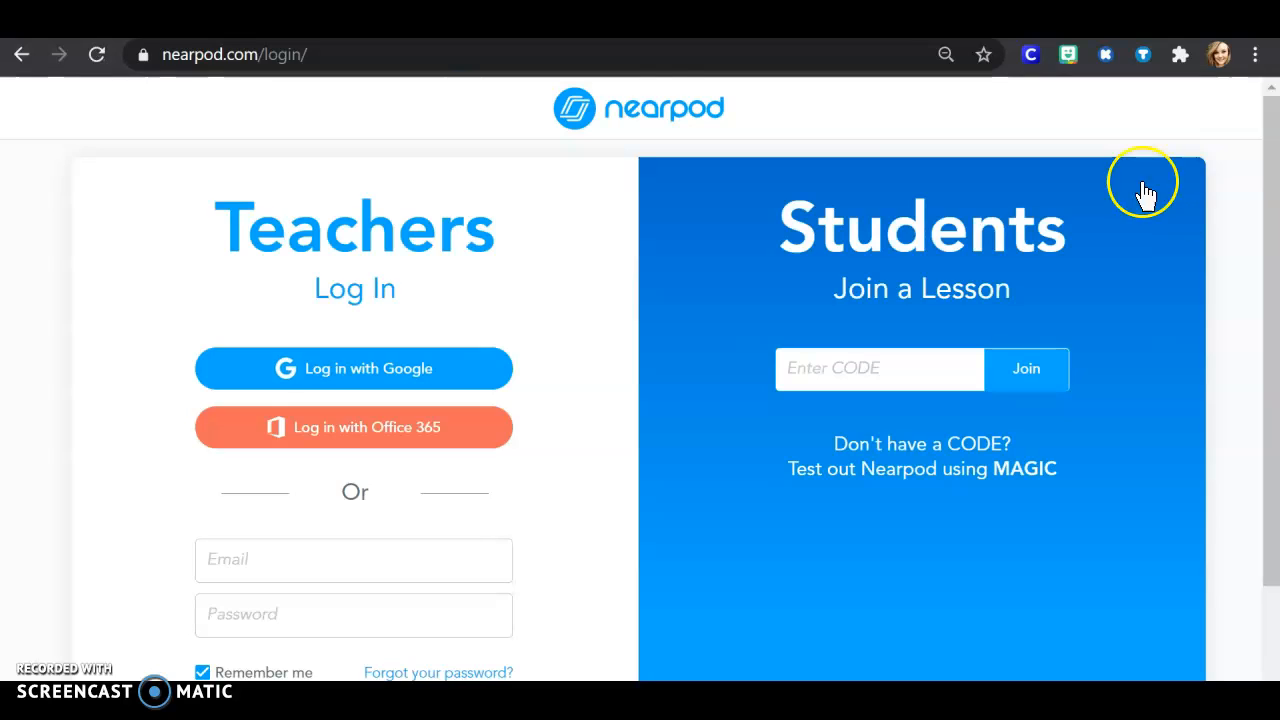
click(367, 431)
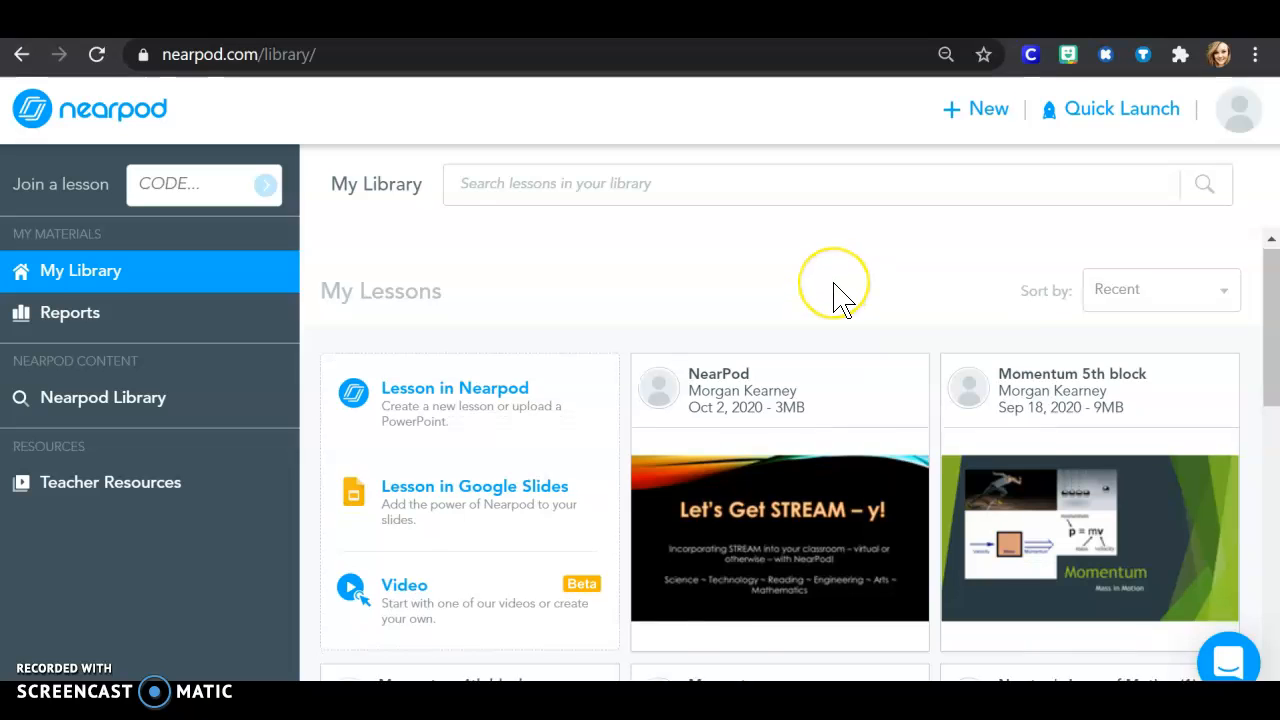
scroll(834, 300, down, 5)
scroll(836, 290, up, 3)
scroll(836, 292, up, 3)
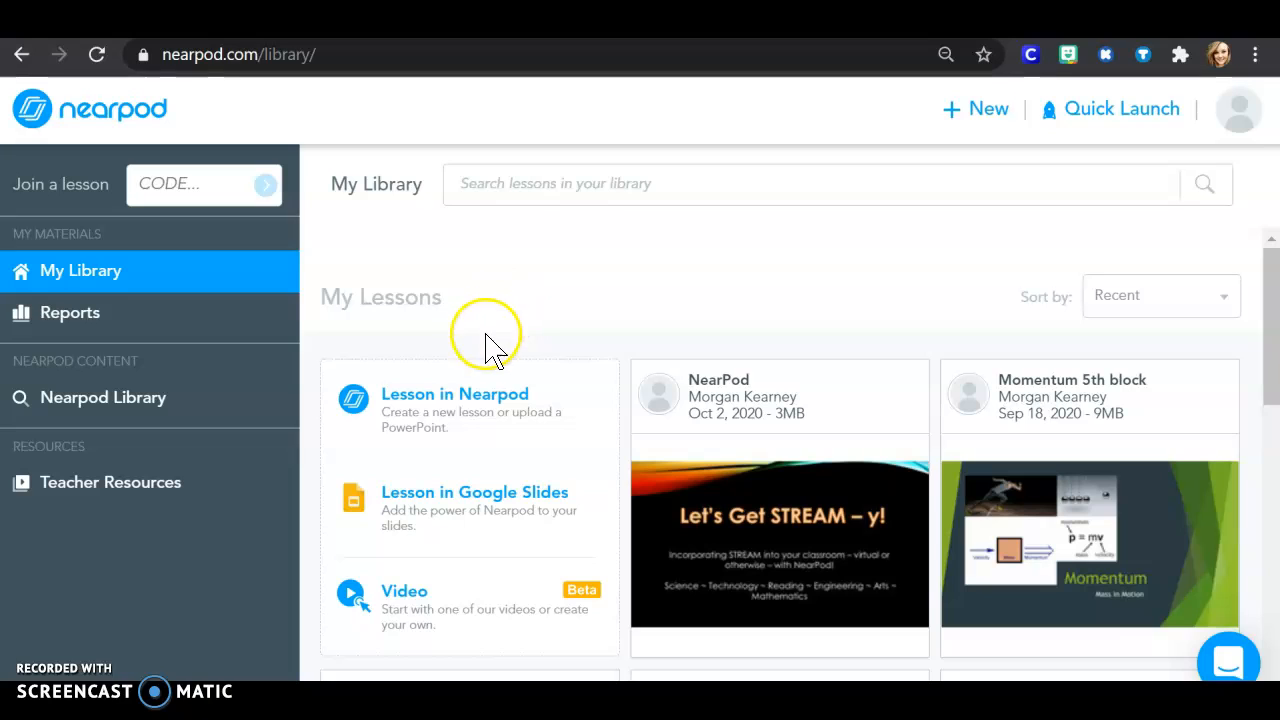
click(495, 418)
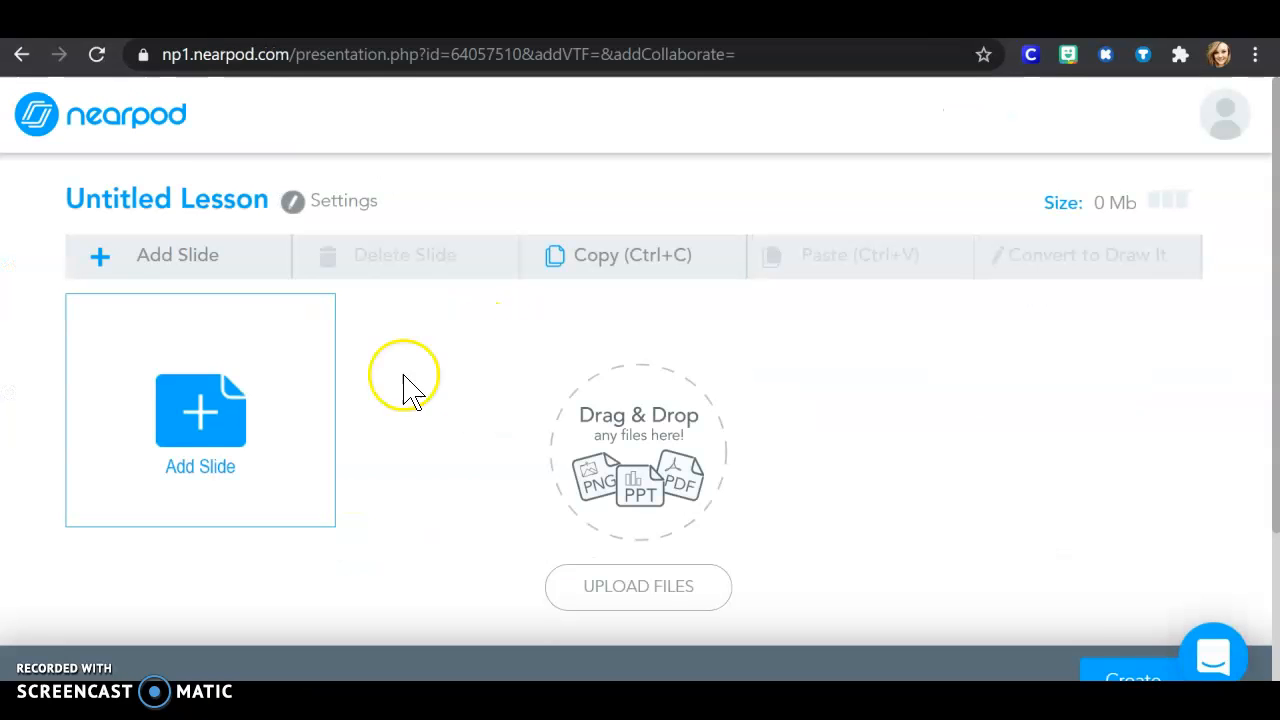
click(300, 422)
click(453, 302)
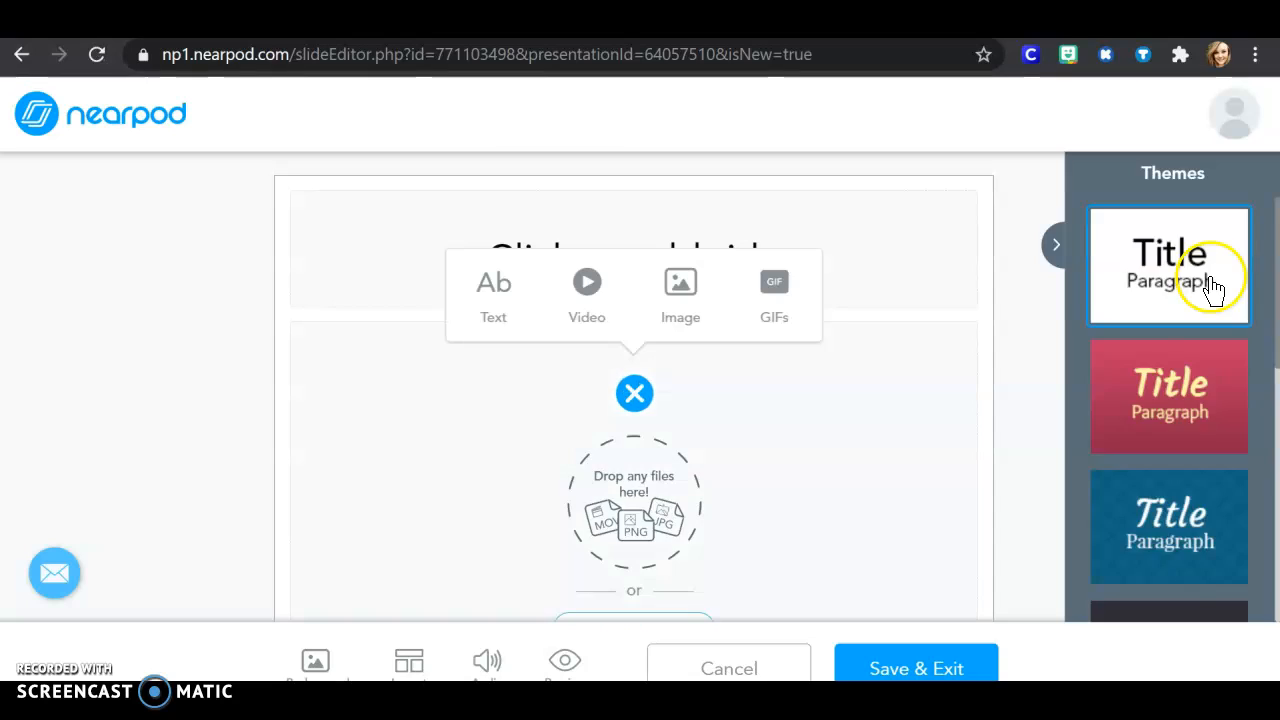
scroll(1212, 288, down, 6)
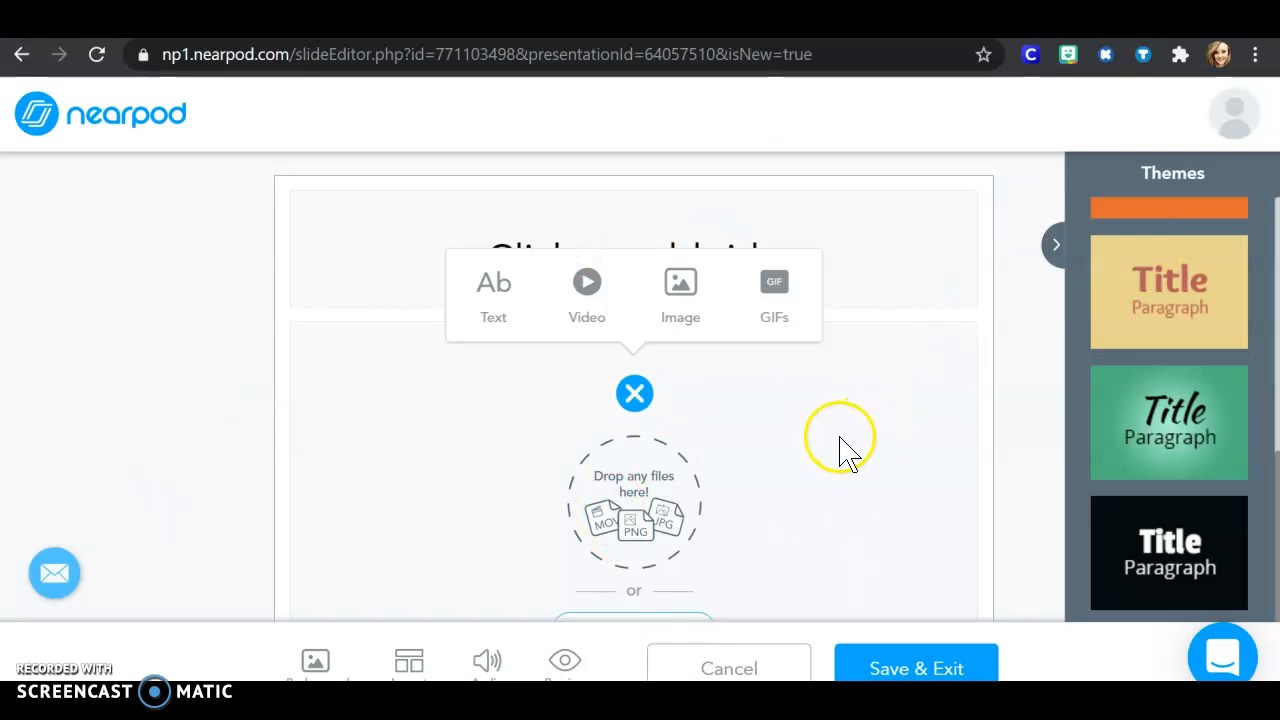
click(712, 665)
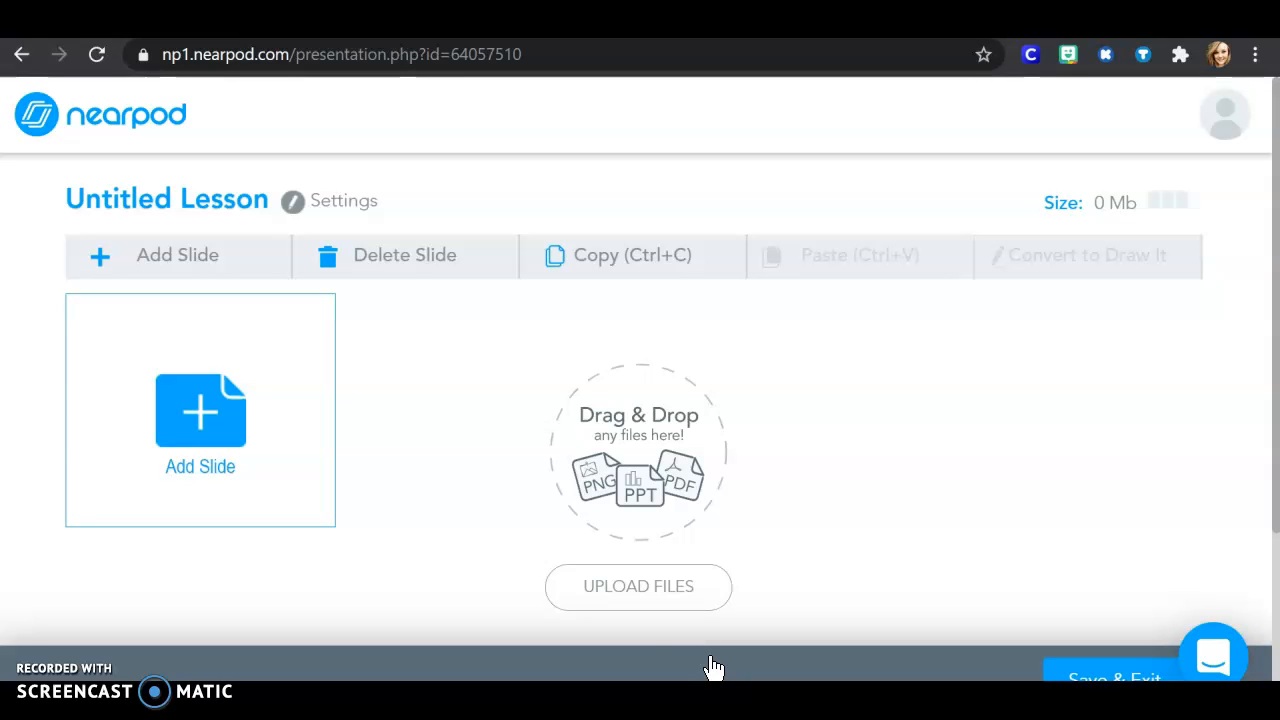
Step: Upload the Momentum PowerPoint from the computer's Science folder into the untitled lesson
click(659, 598)
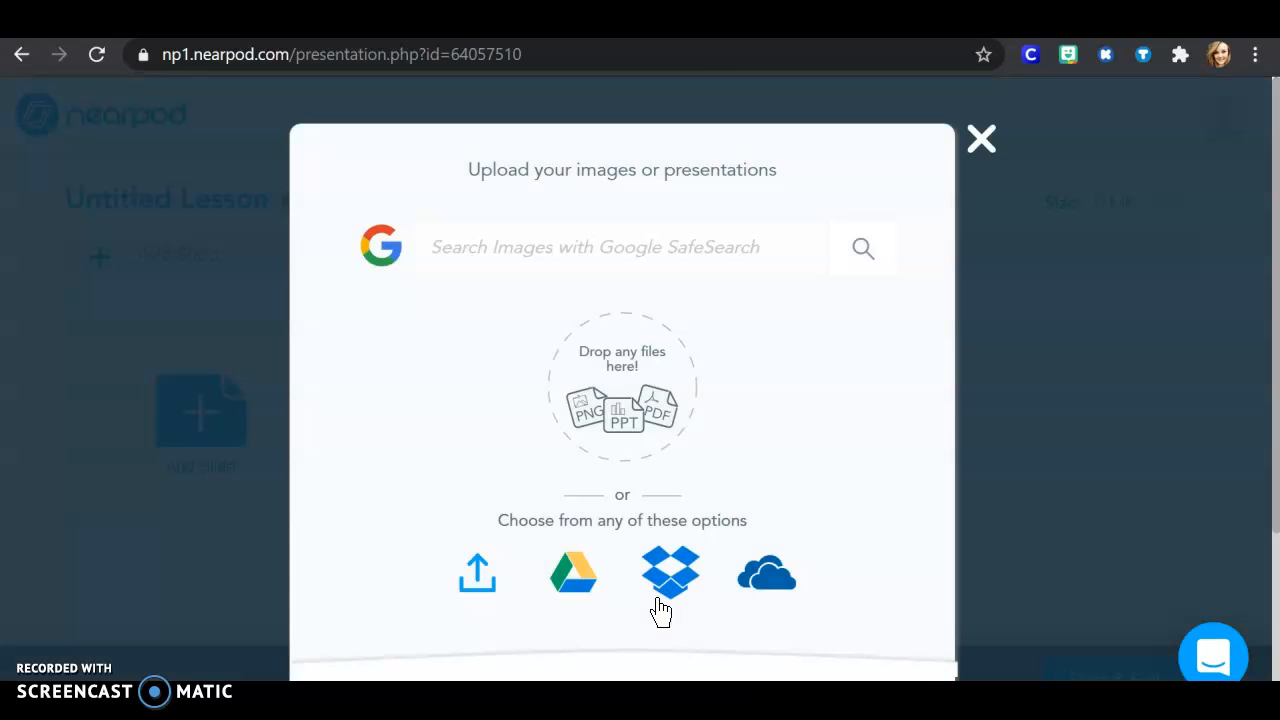
click(472, 570)
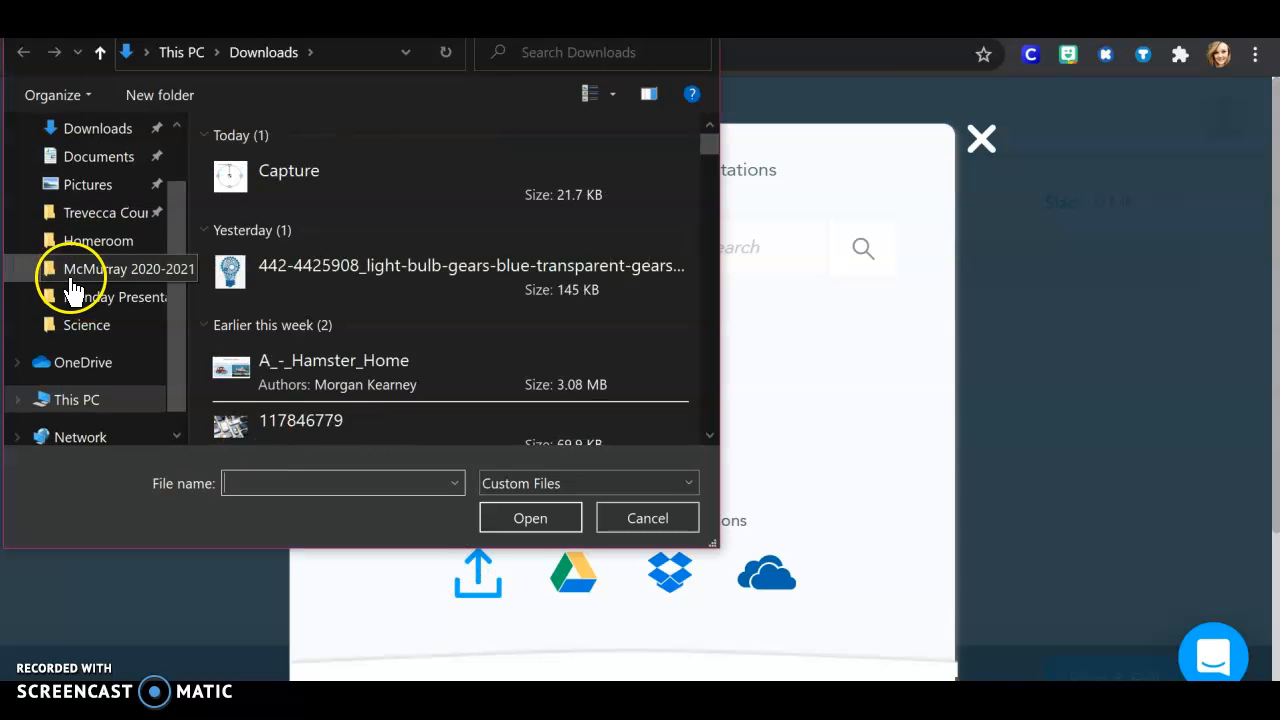
click(80, 325)
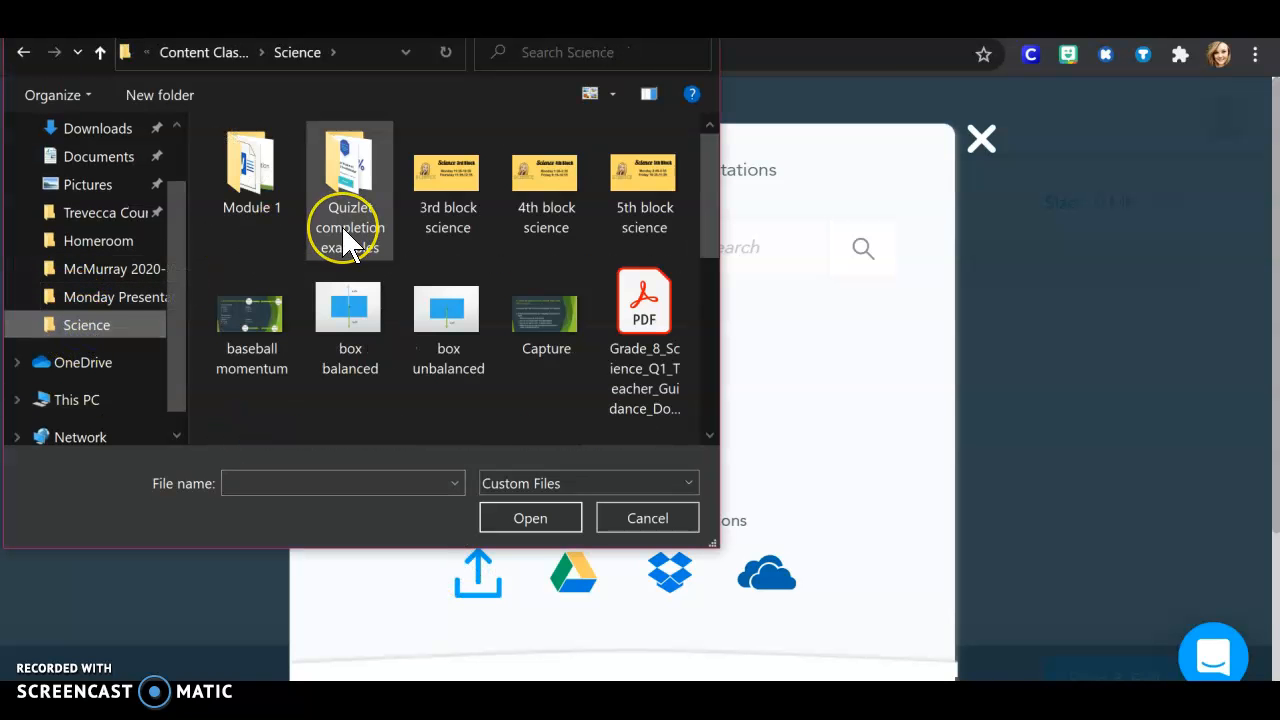
scroll(342, 226, down, 1)
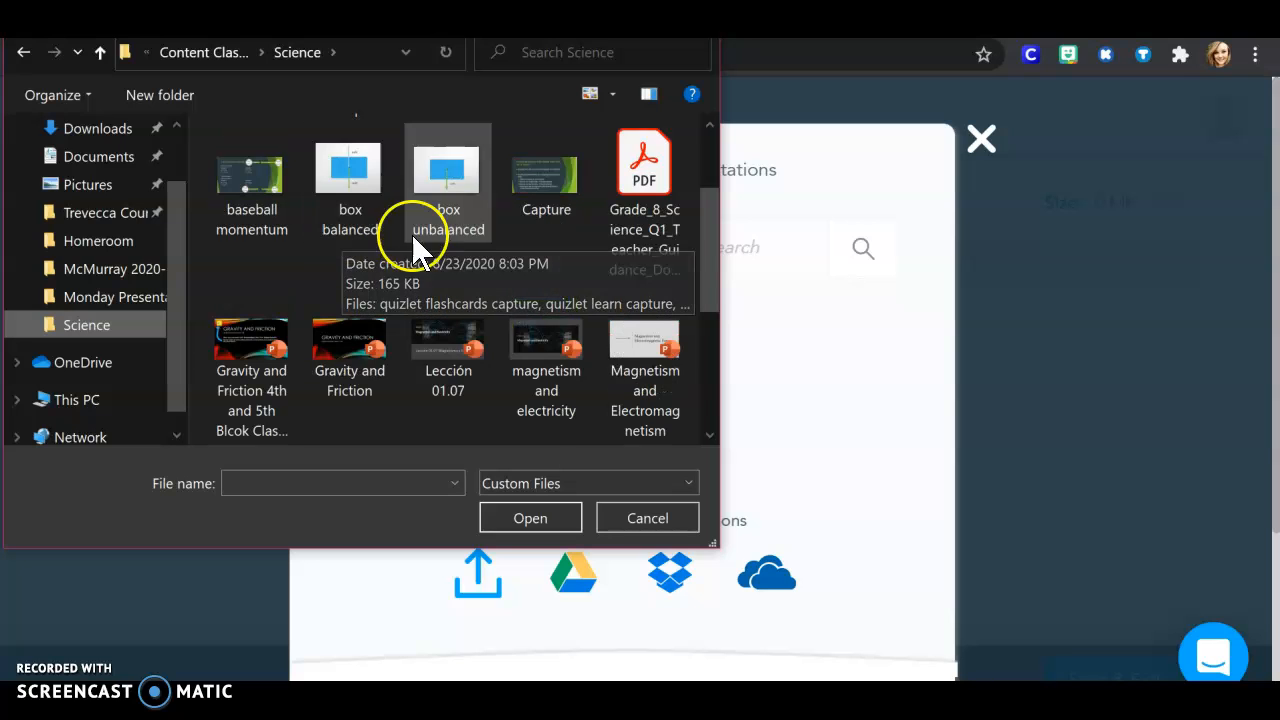
scroll(426, 291, down, 1)
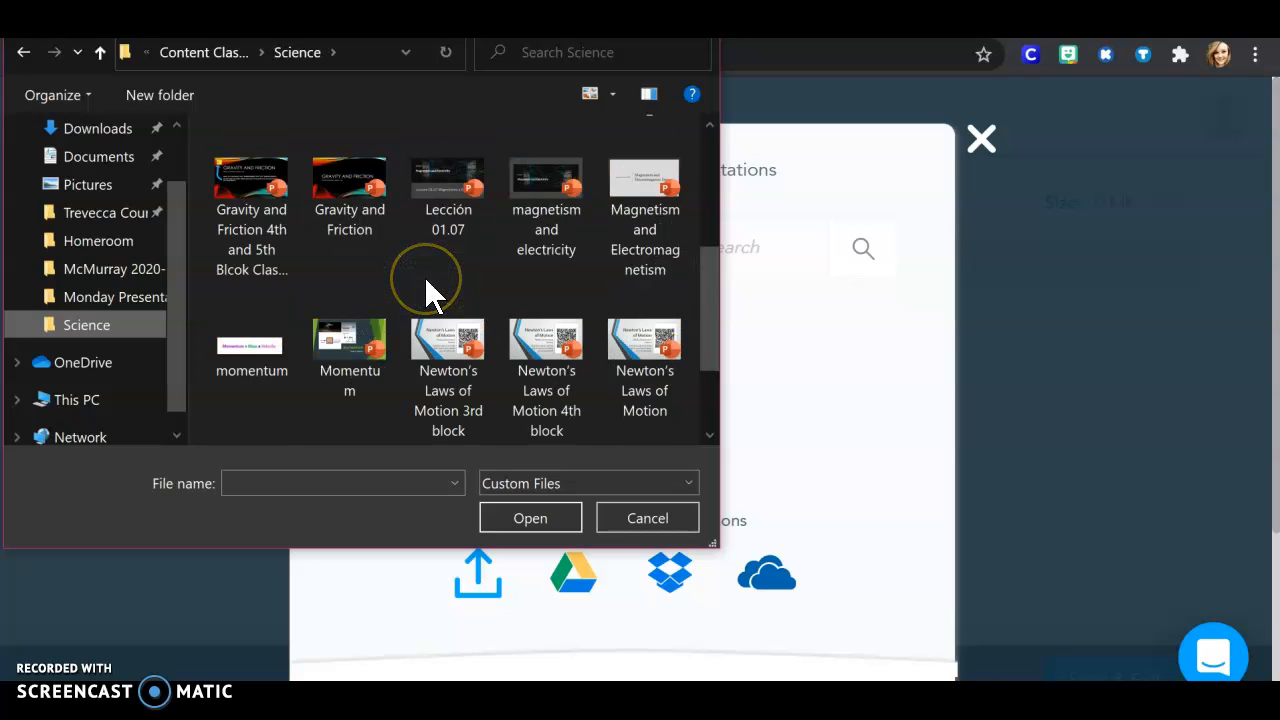
click(370, 350)
click(518, 520)
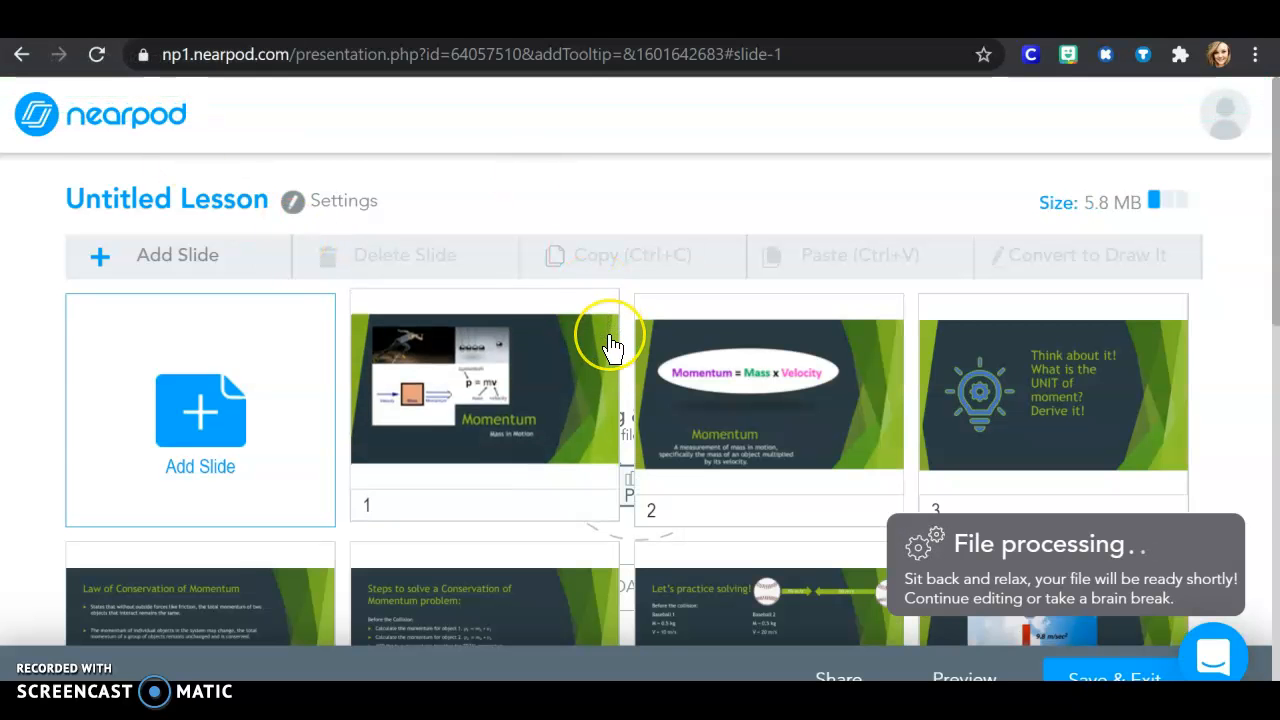
Step: Look over the imported Momentum slides and add a Draw It activity to the lesson
scroll(612, 347, down, 1)
scroll(612, 347, down, 5)
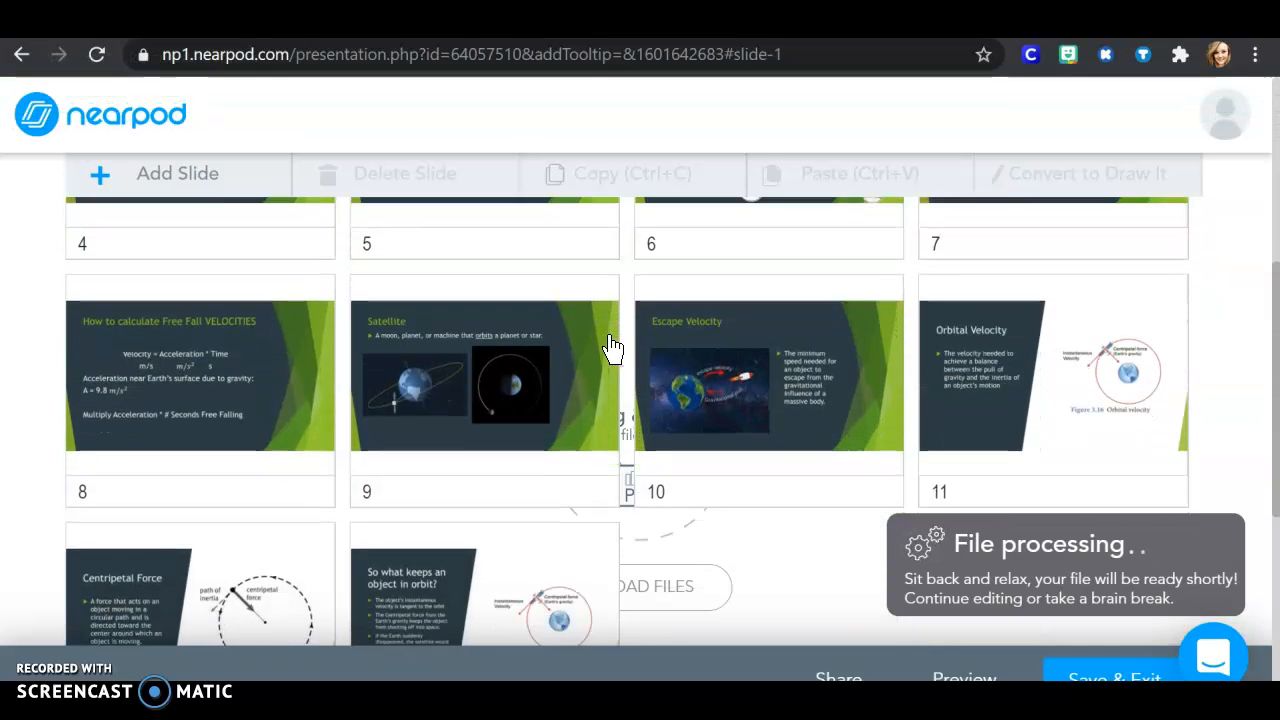
scroll(612, 347, down, 2)
scroll(612, 347, up, 3)
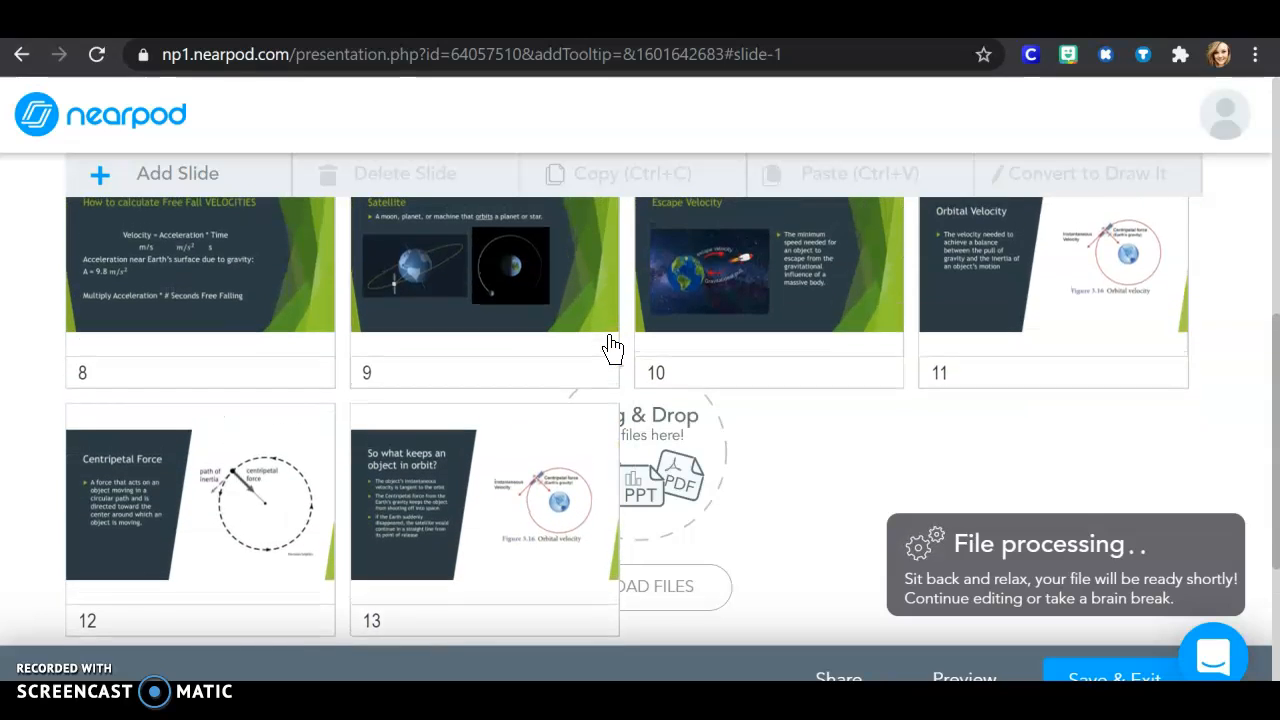
scroll(612, 347, up, 4)
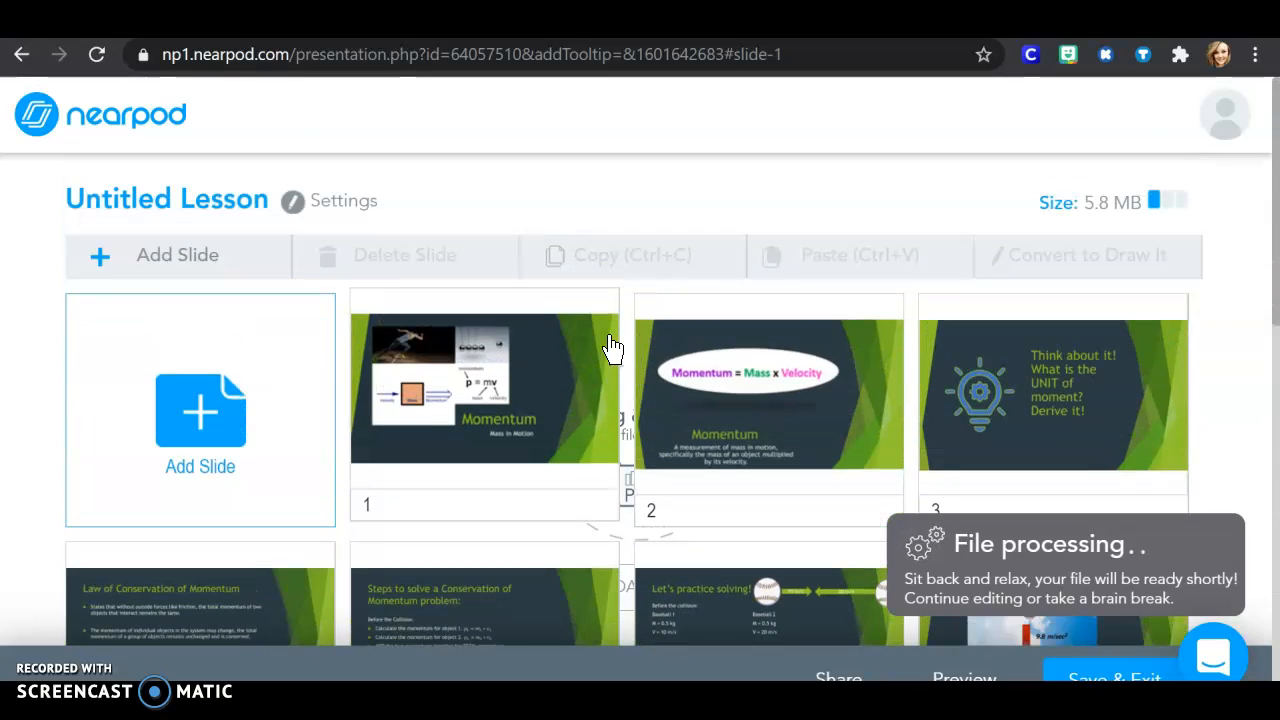
click(203, 256)
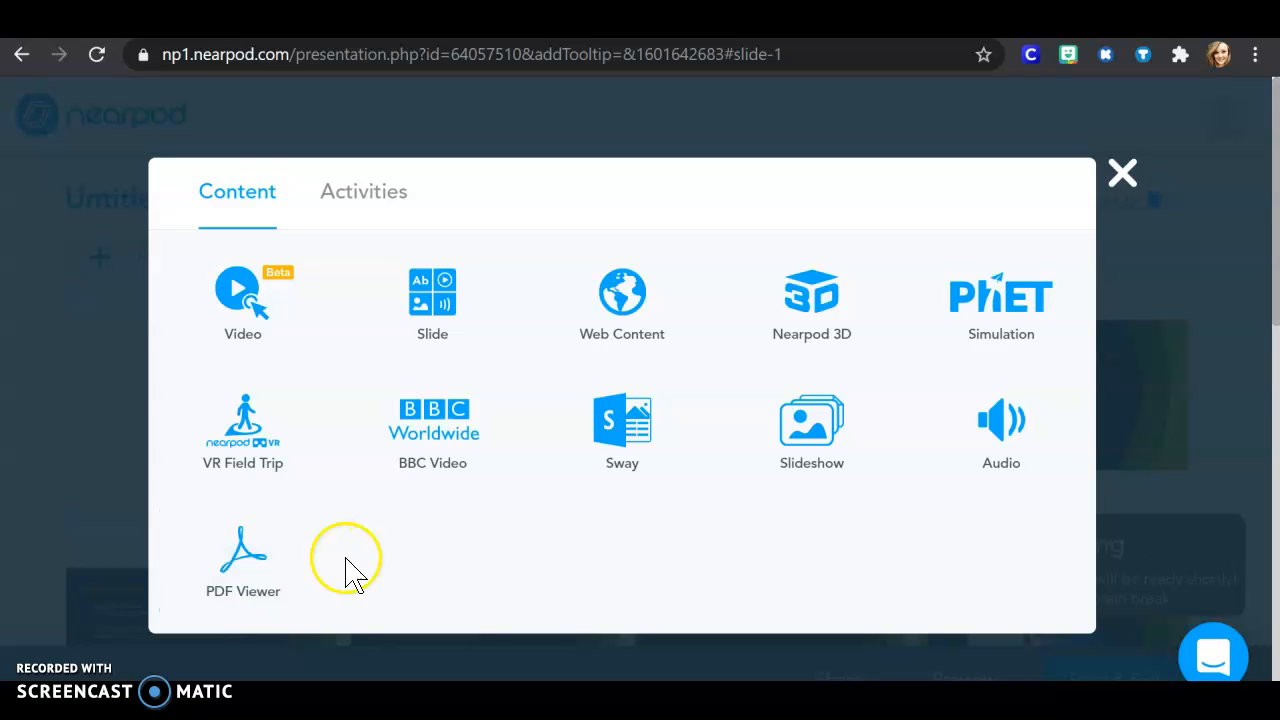
click(370, 201)
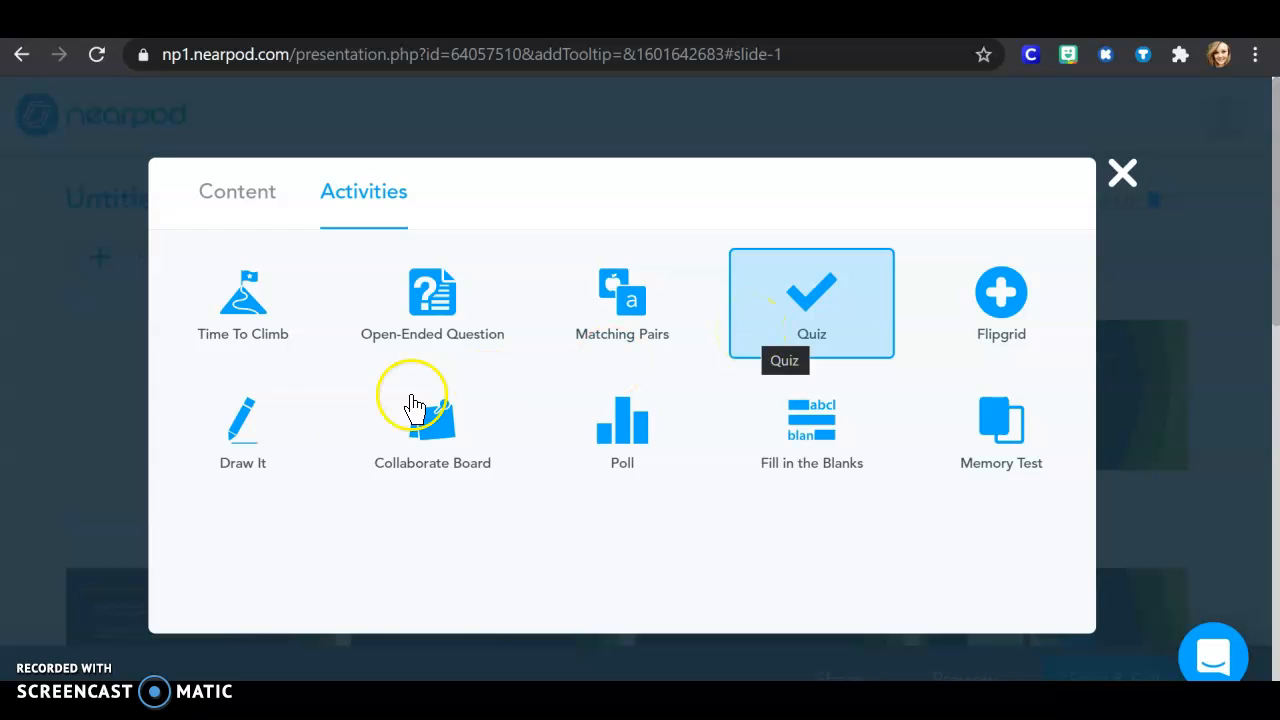
click(256, 448)
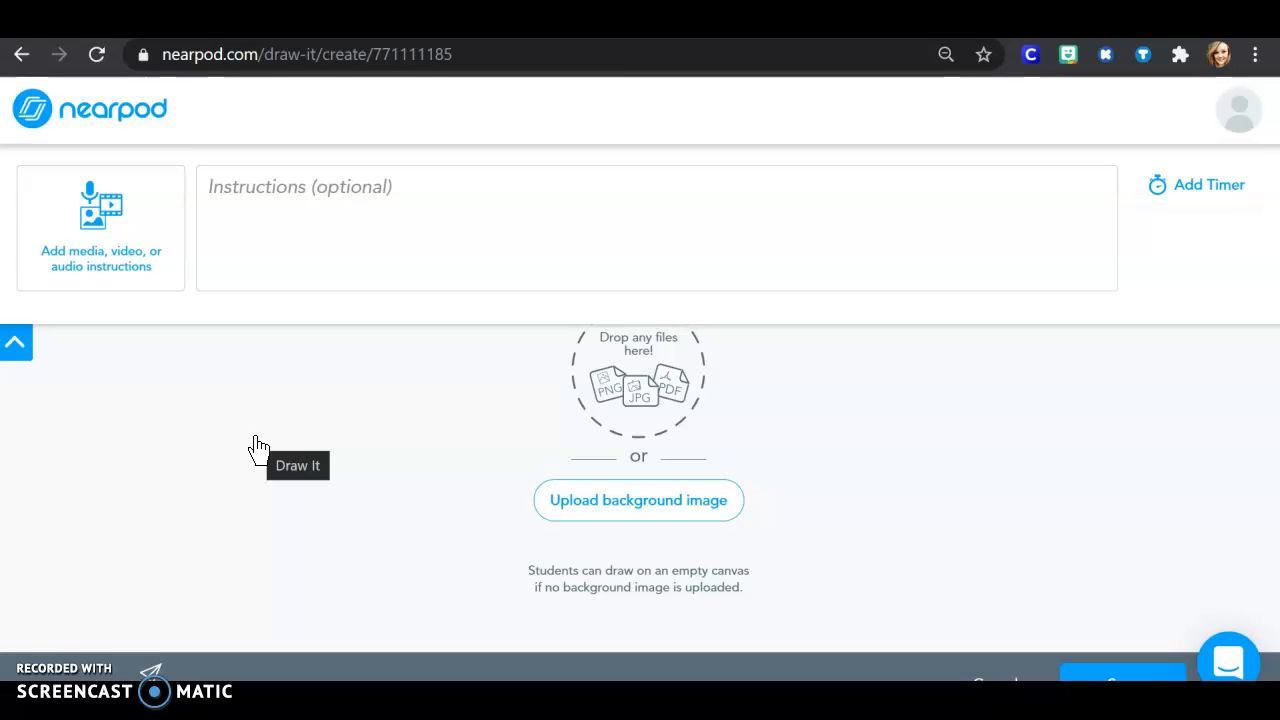
Step: Paste the copied Draw It instructions on diagramming the moon's instantaneous velocity in blue and Earth's gravitational force in red, and collapse the instructions area
click(312, 246)
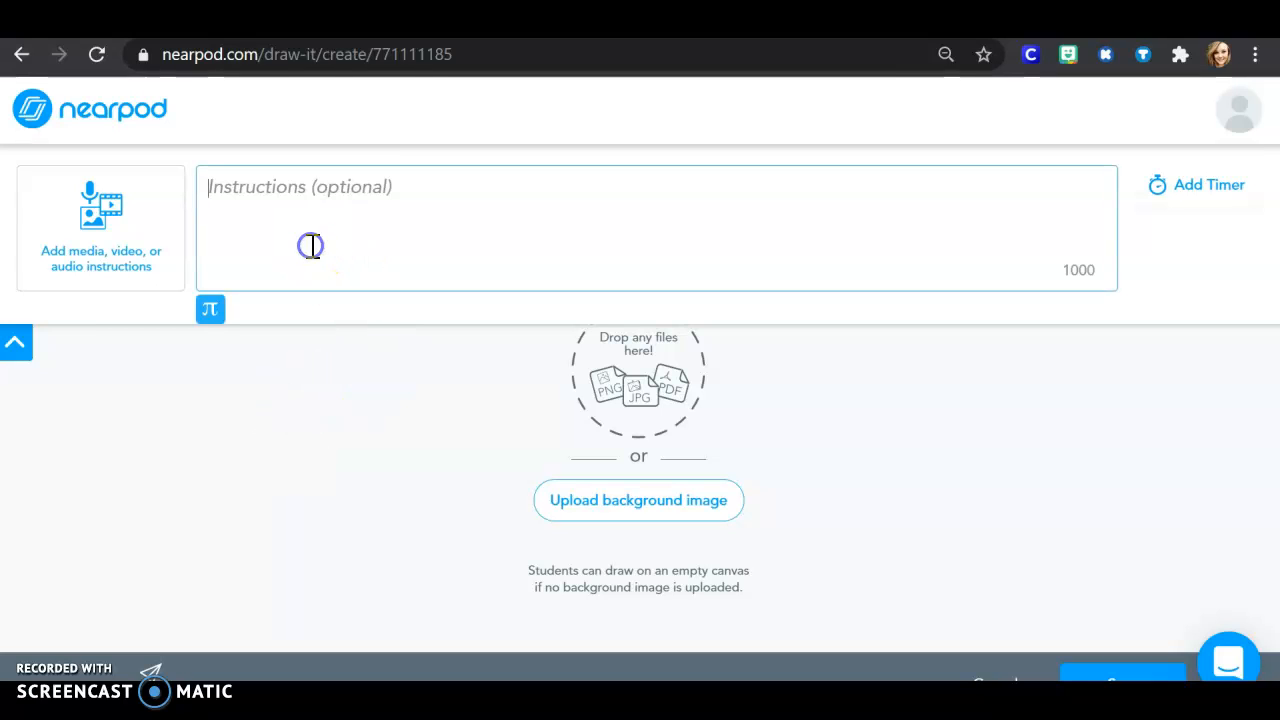
text(Diagram the instantaneous velocity of the moon in blue and the gravitational force of the Earth on the moon in red as the moon orbits the Earth.)
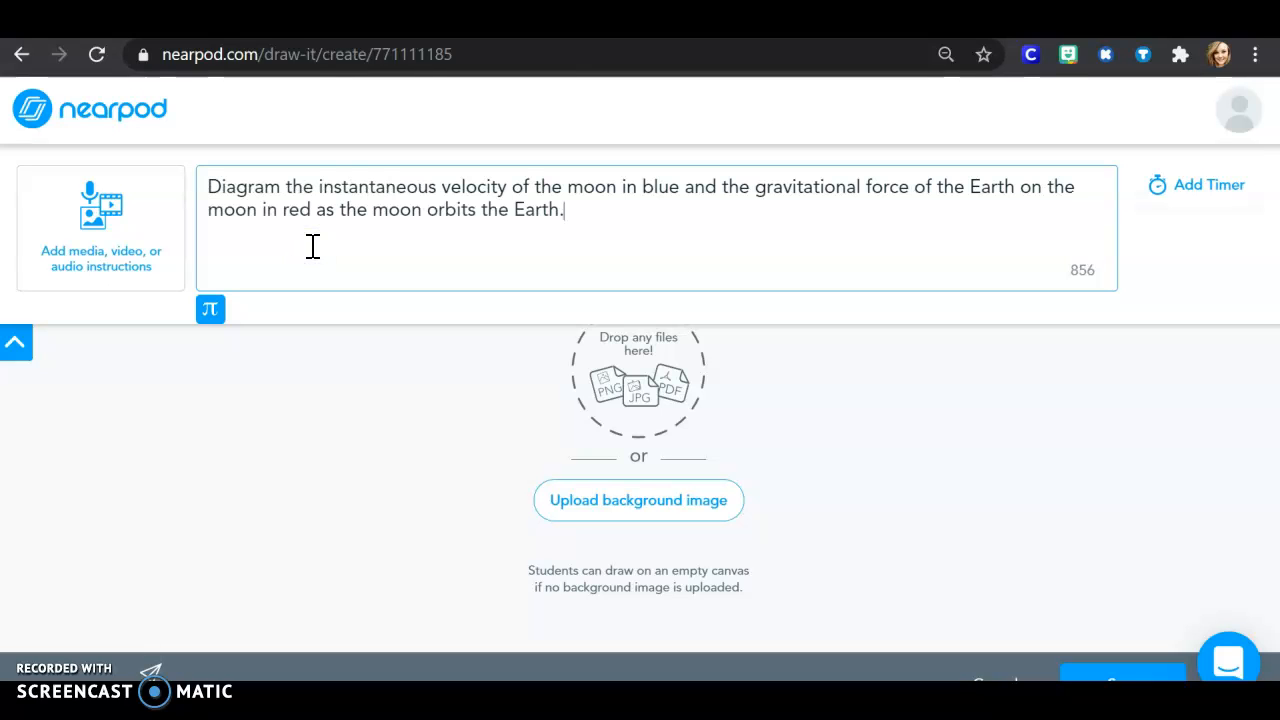
click(948, 456)
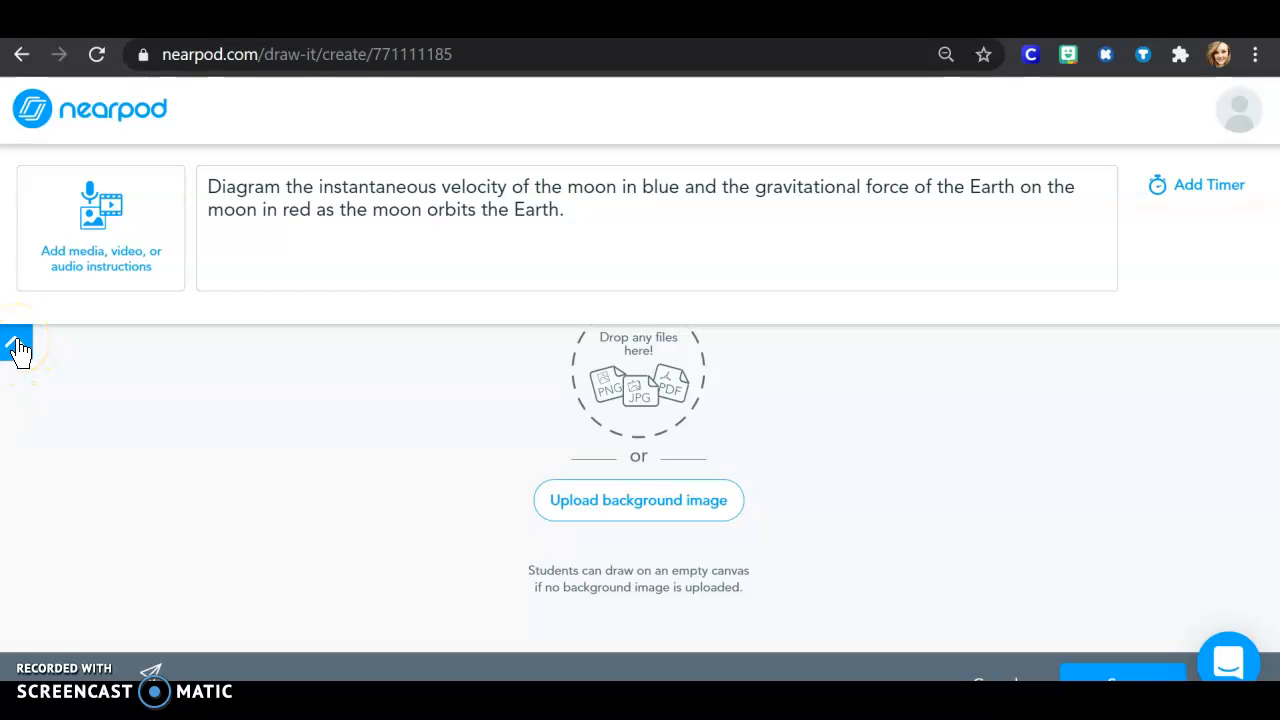
click(17, 346)
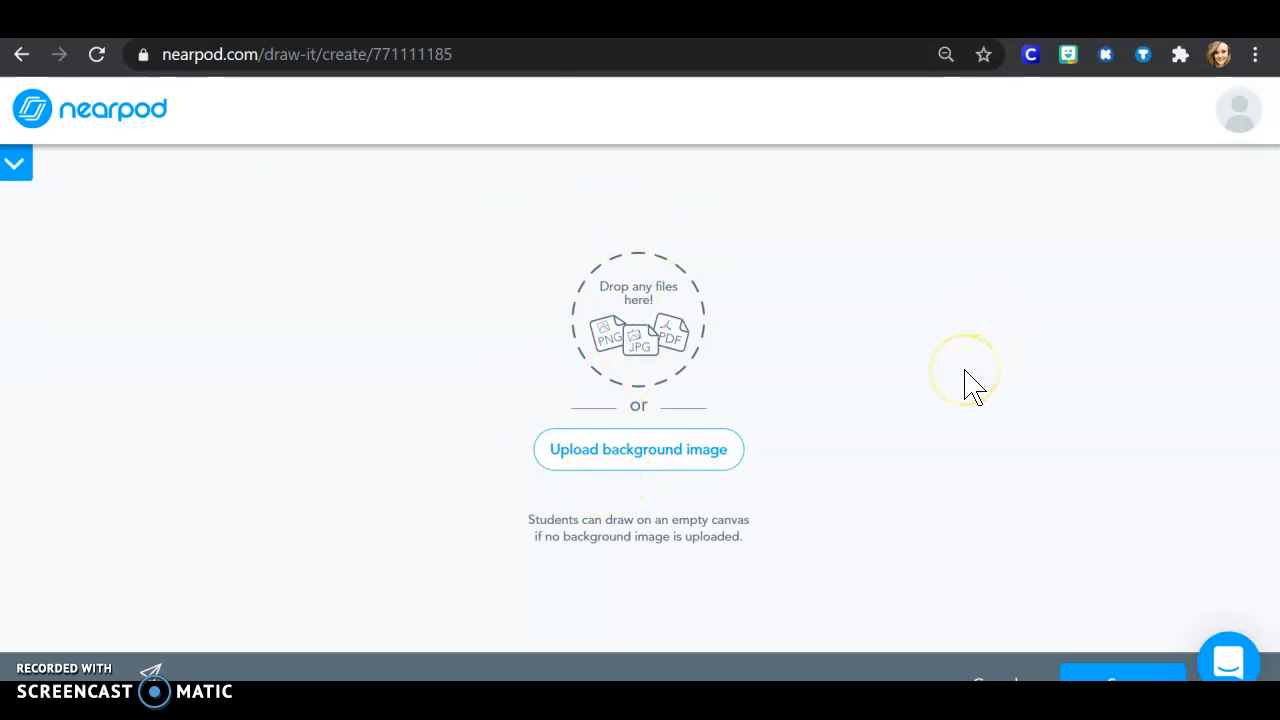
Step: Upload the Capture image from the Downloads folder as the Draw It background and save the activity
click(667, 451)
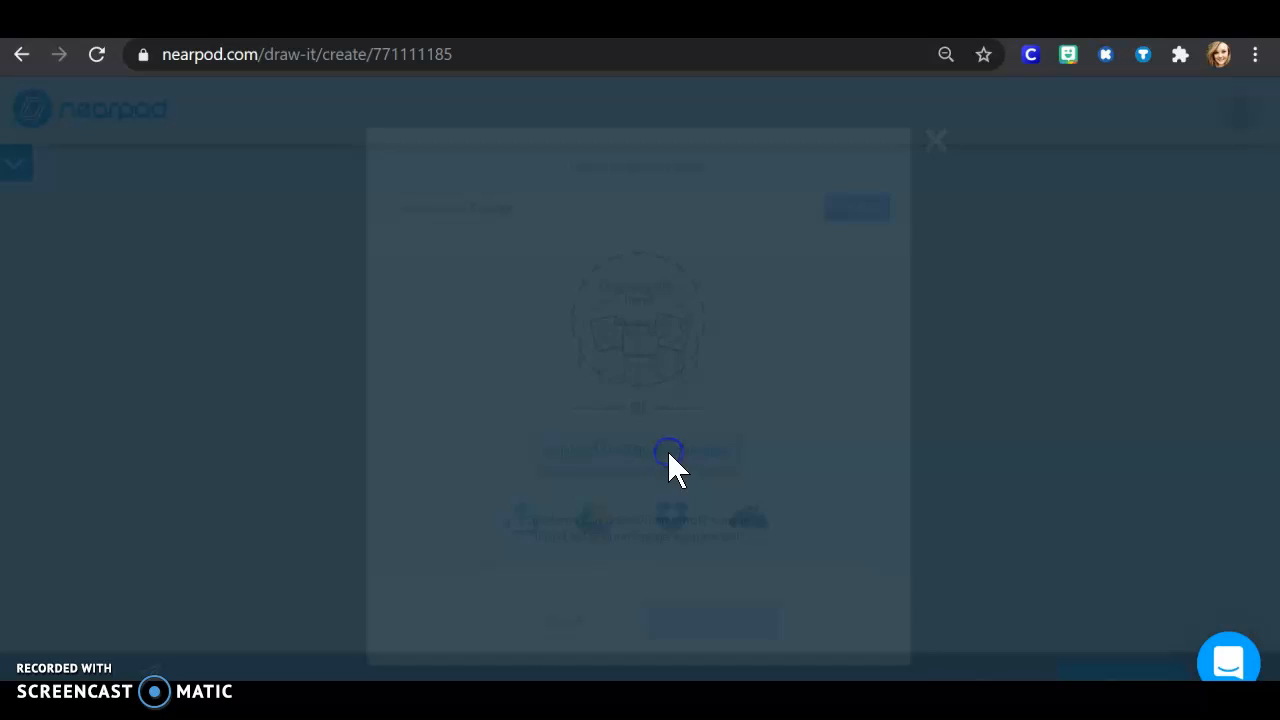
click(512, 538)
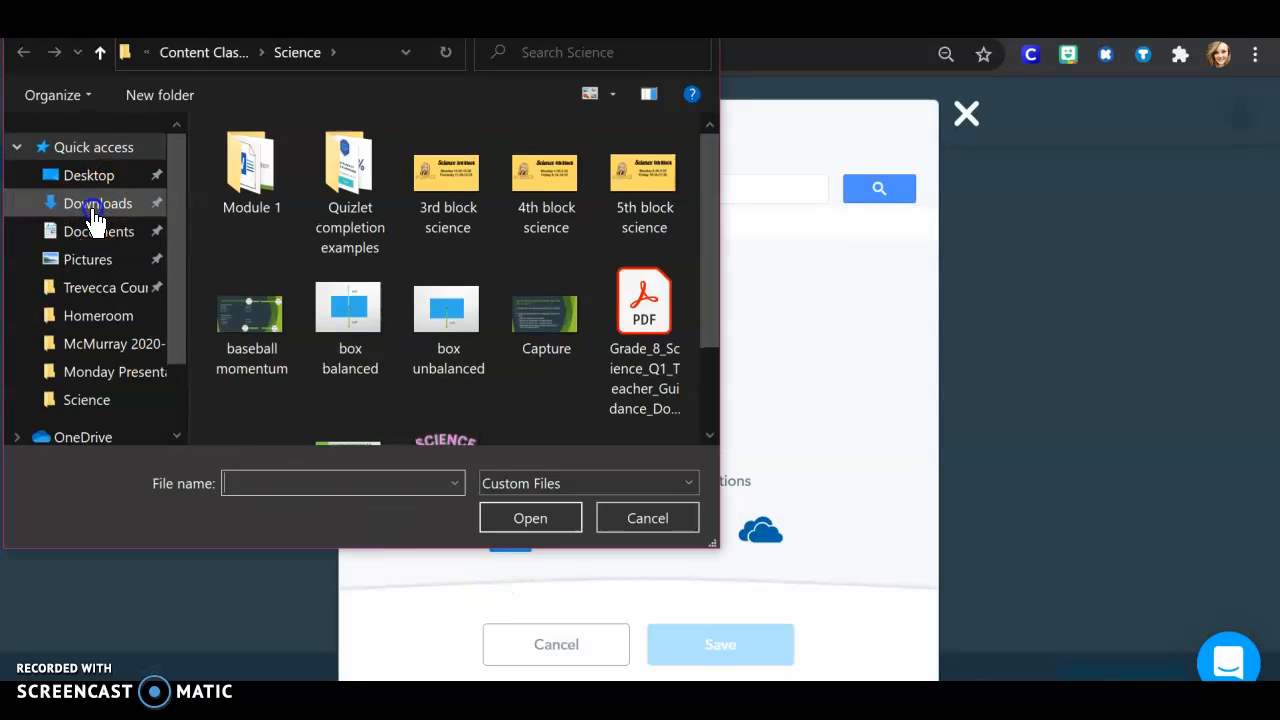
click(95, 205)
click(311, 181)
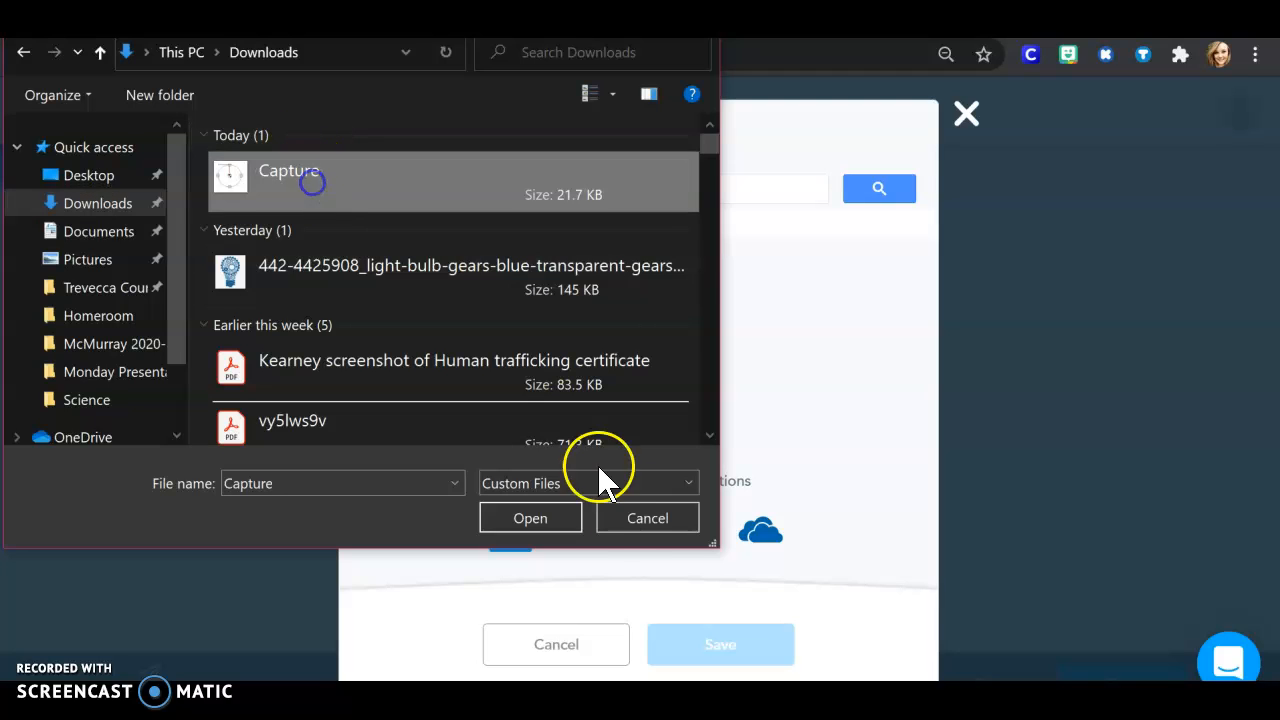
click(548, 509)
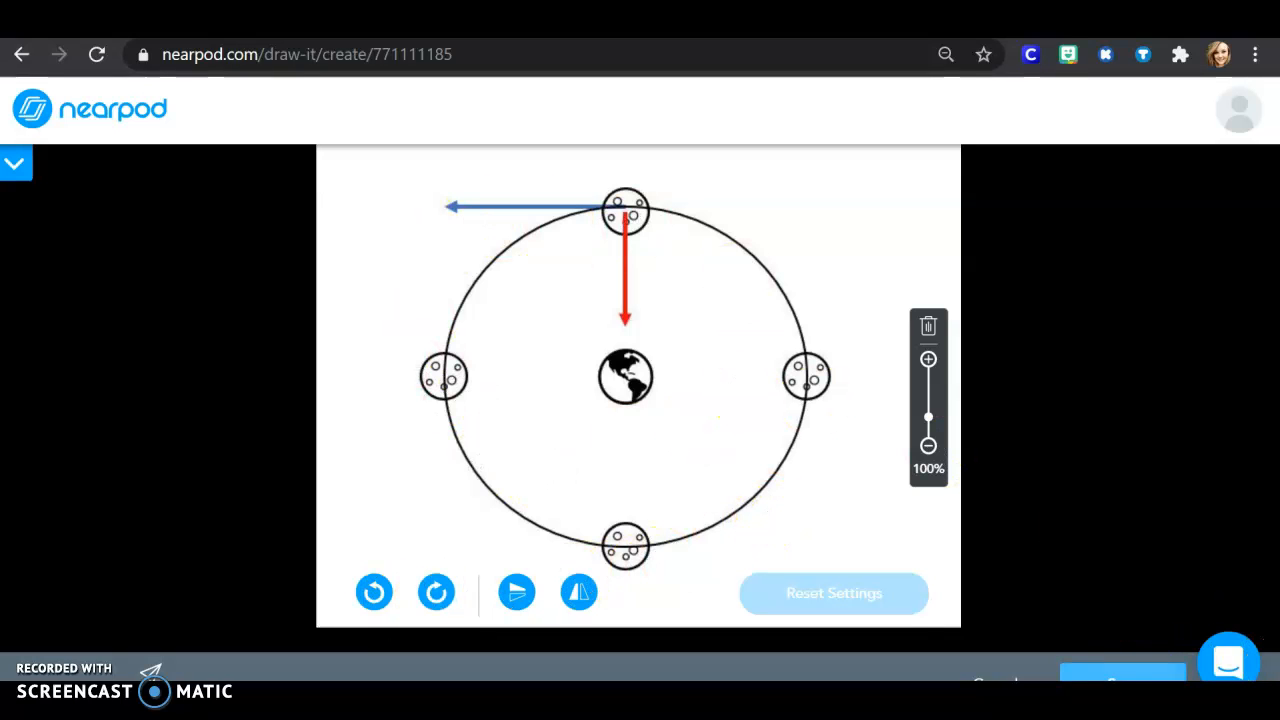
click(1133, 677)
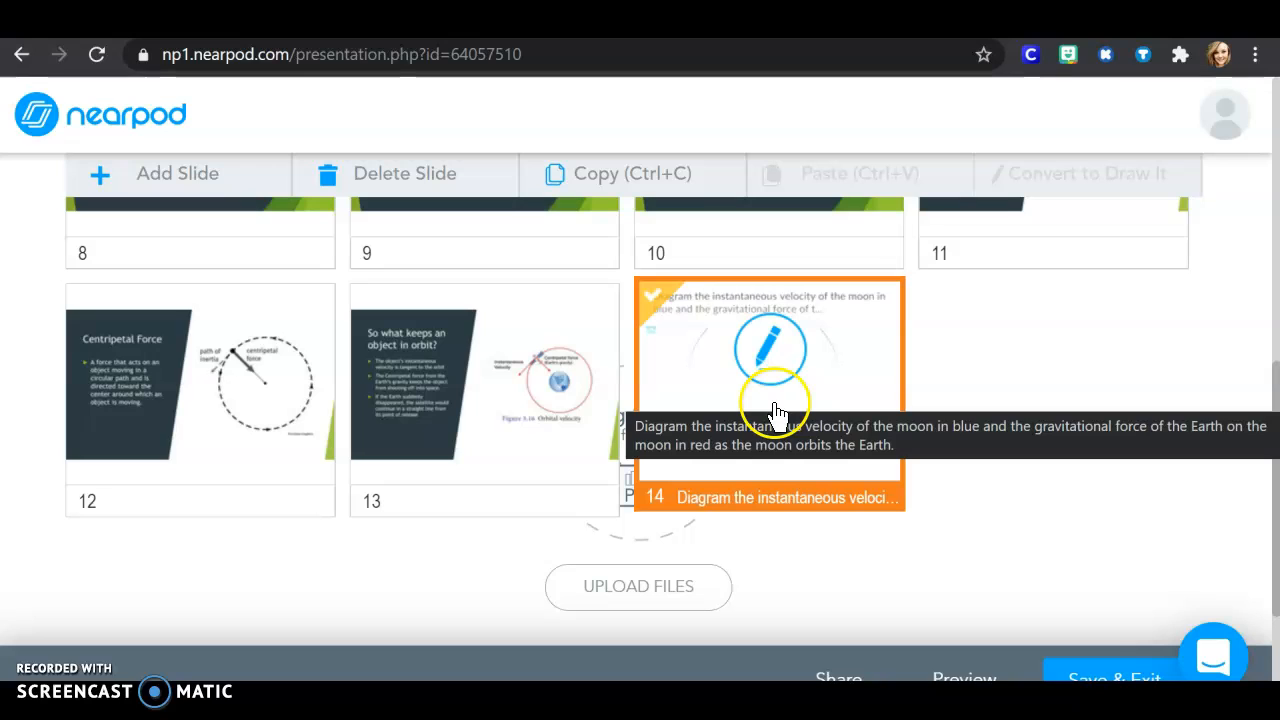
Step: Preview the Draw It slide as a student, collapse its instructions and draw a blue downward arrow from the moon left of the Earth
click(981, 670)
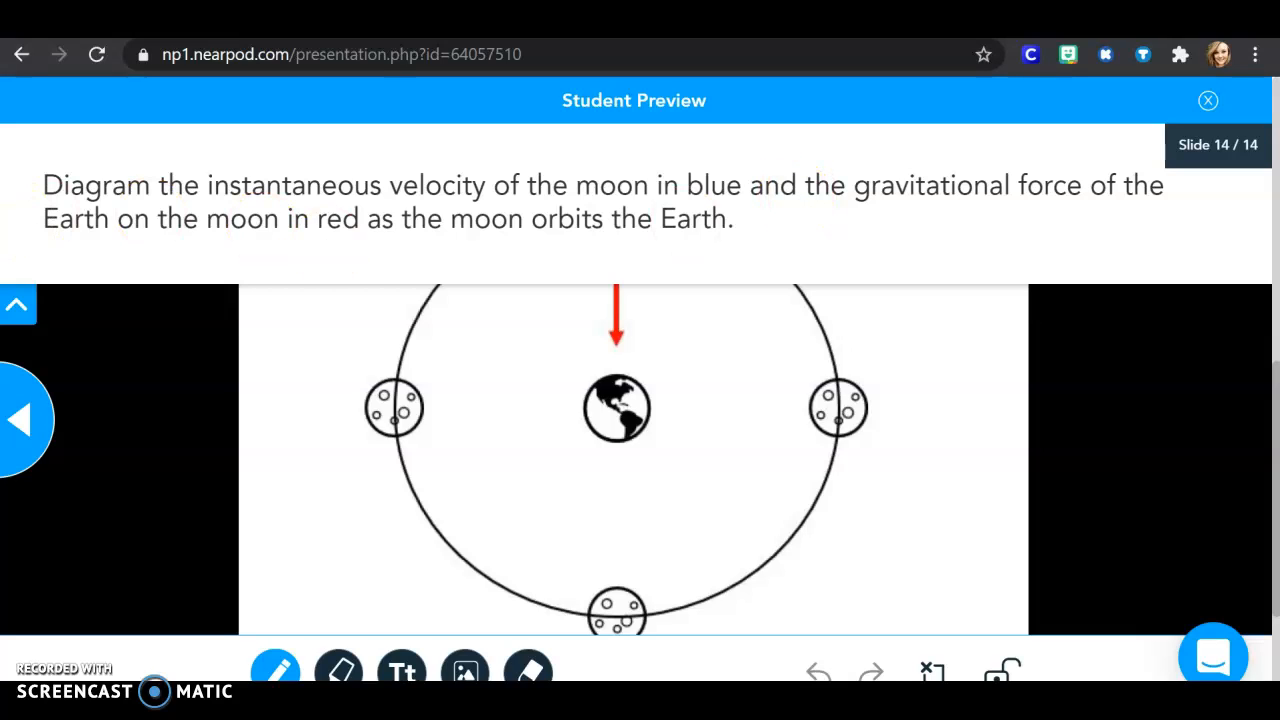
click(23, 306)
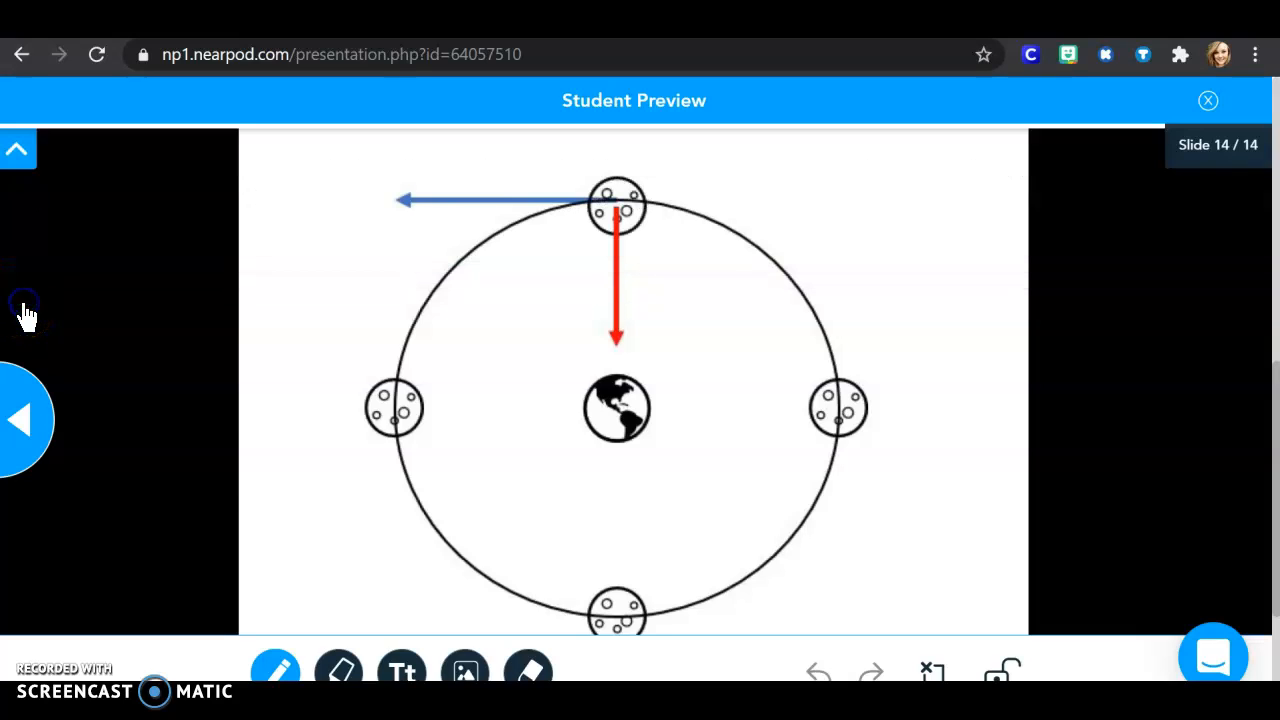
click(284, 676)
click(267, 497)
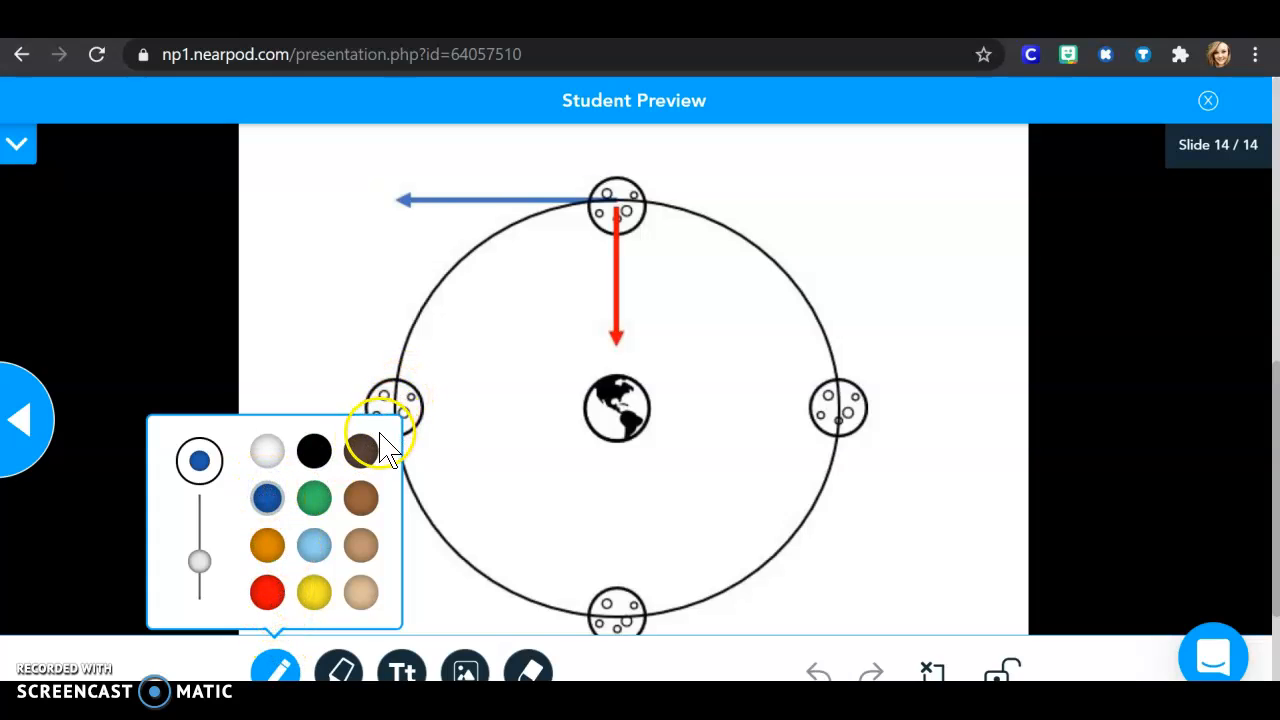
click(276, 672)
mouse_move(400, 443)
mouse_down()
mouse_move(391, 414)
mouse_move(402, 528)
mouse_up()
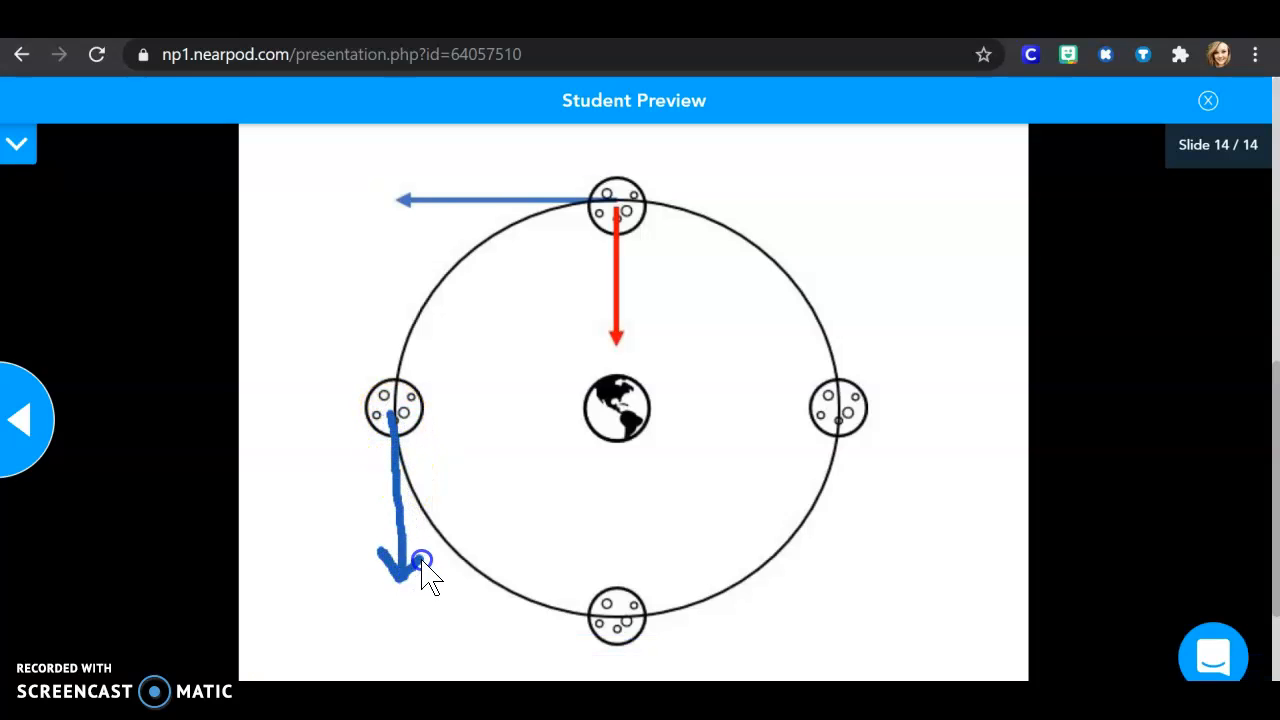